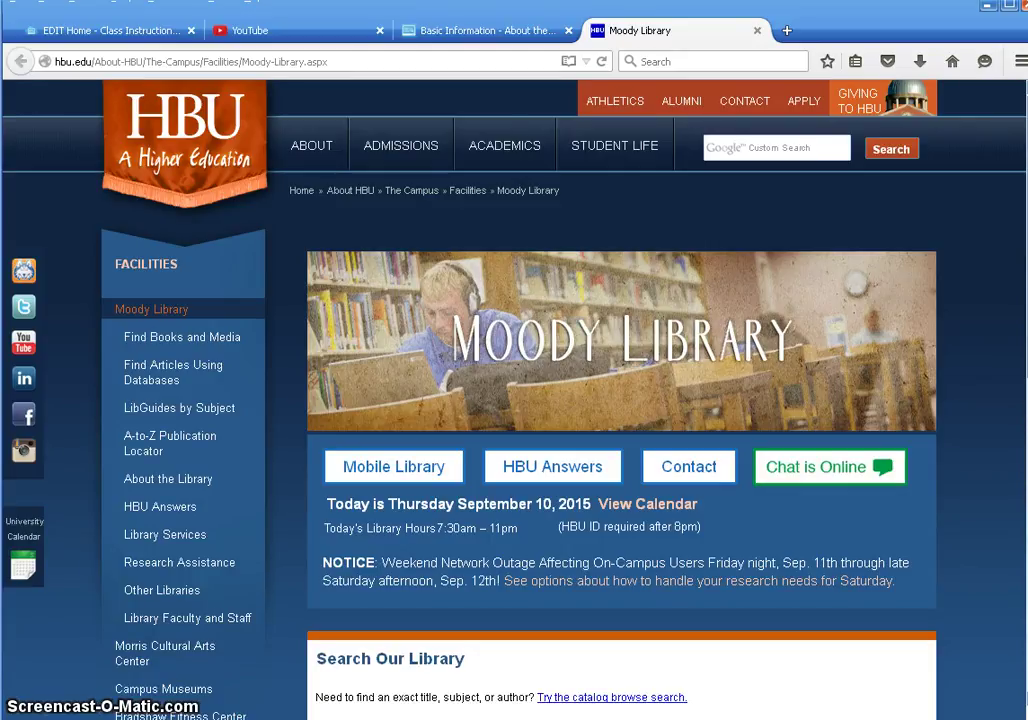
# Step: Open the library's live chat from 'Chat is Online' and start it under your own name
pyautogui.moveTo(316, 150)
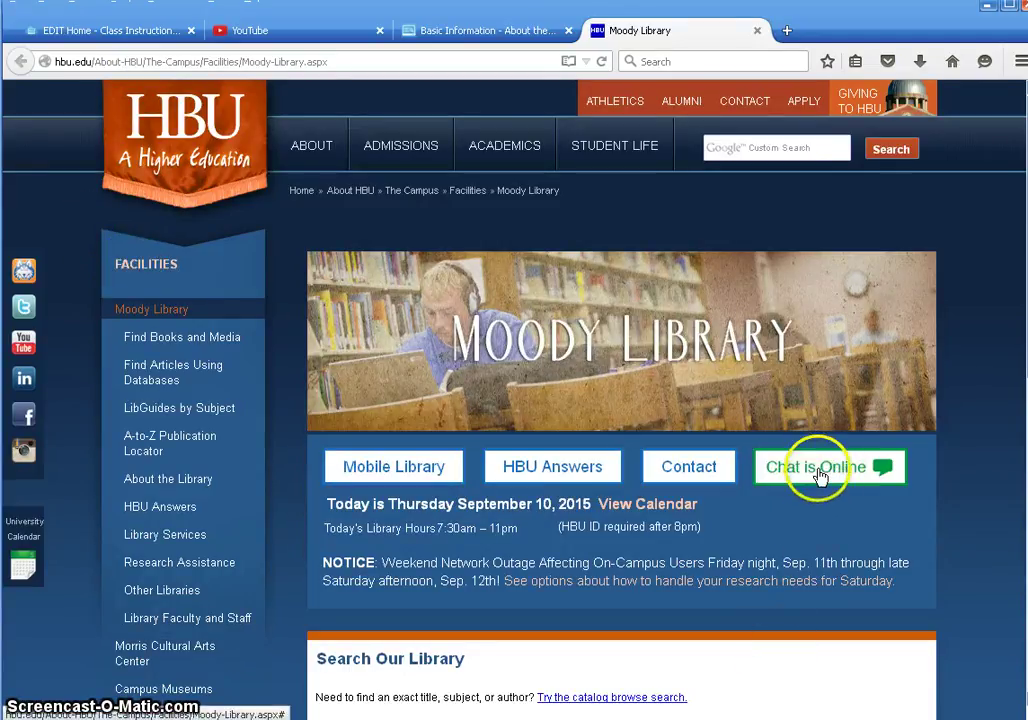
pyautogui.click(818, 476)
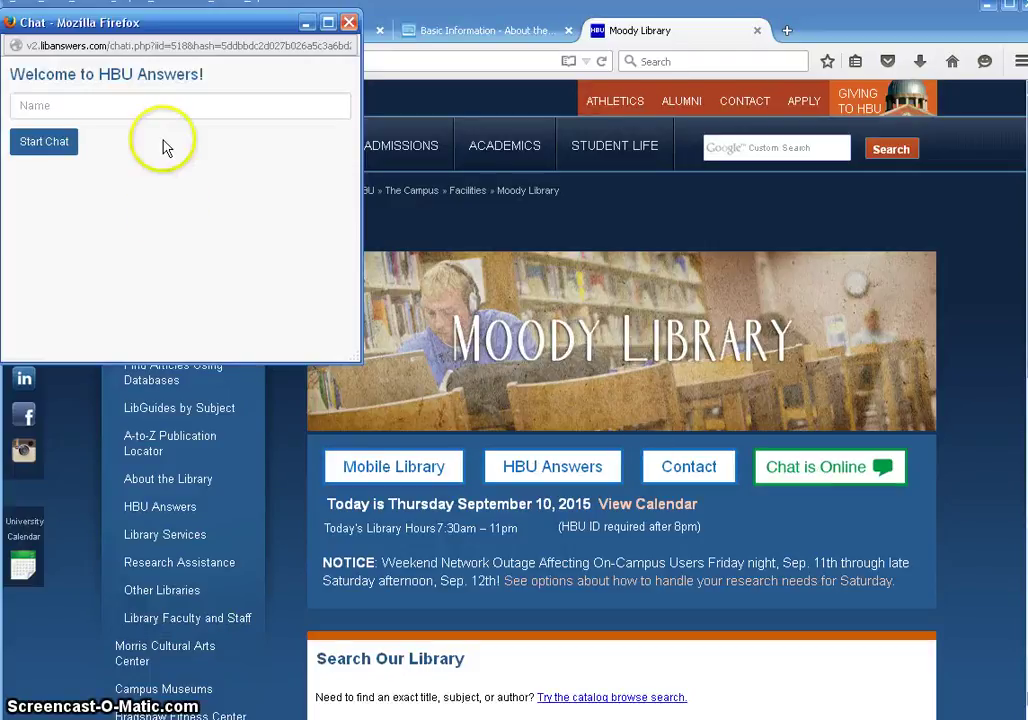
pyautogui.click(184, 110)
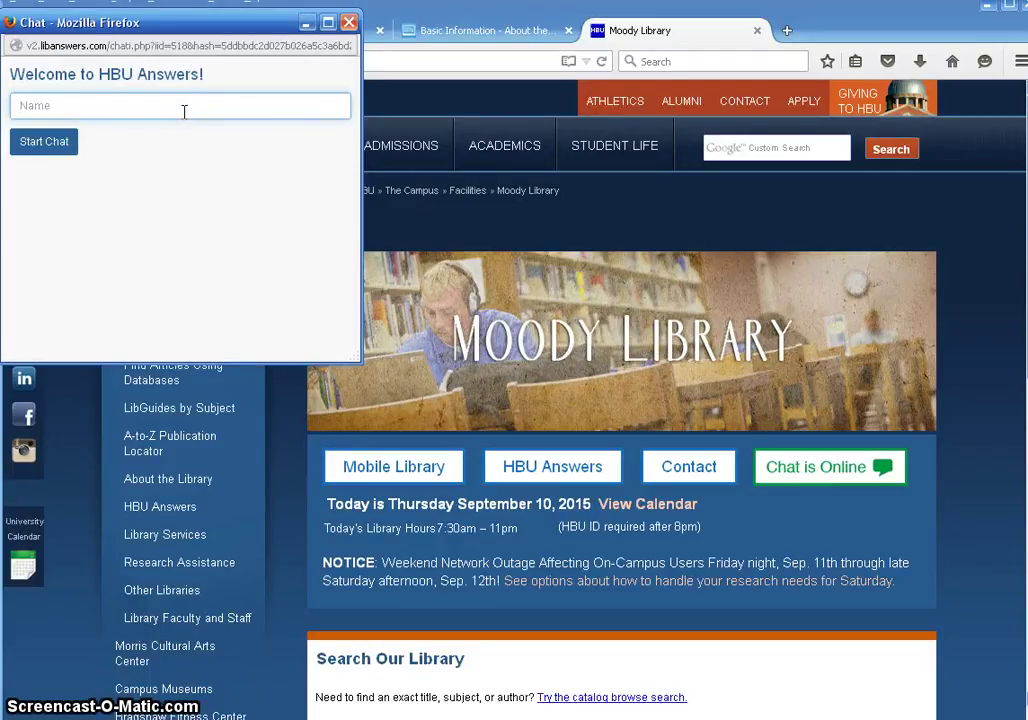
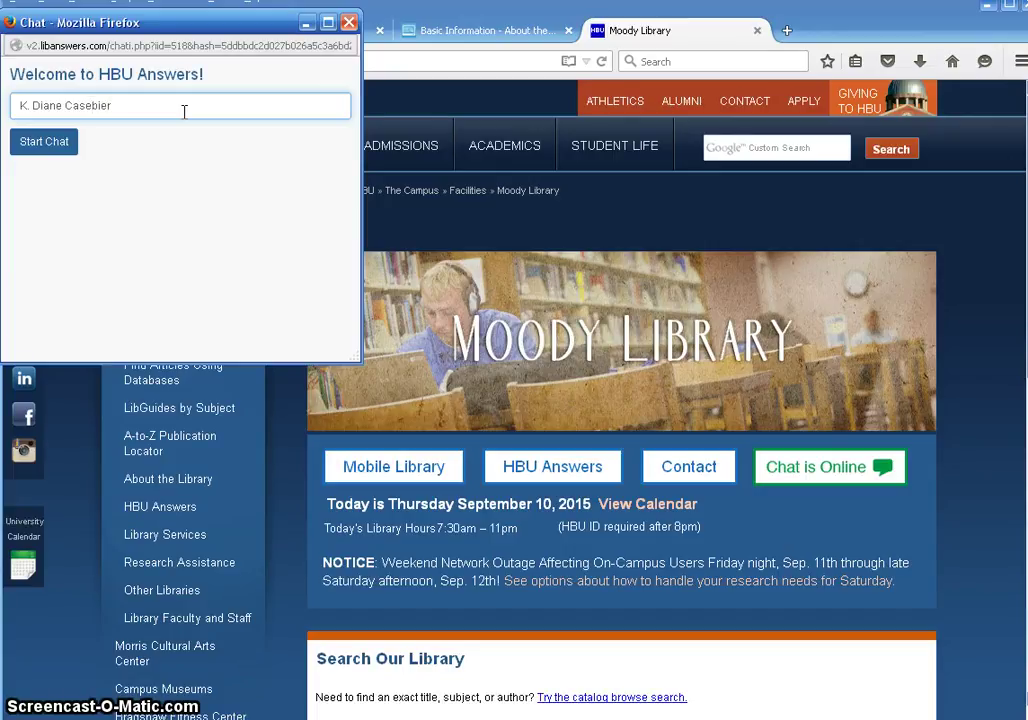
pyautogui.click(66, 146)
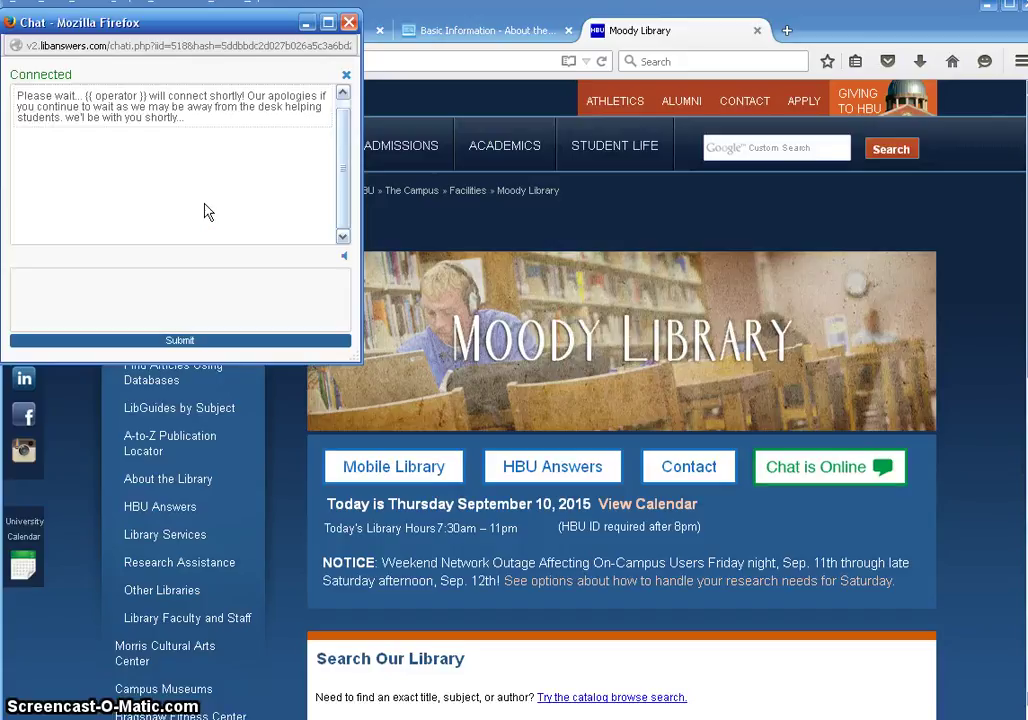
# Step: Stay in the connected chat window until a librarian joins, then place the cursor in the message box
pyautogui.moveTo(205, 205); pyautogui.dragTo(268, 152)
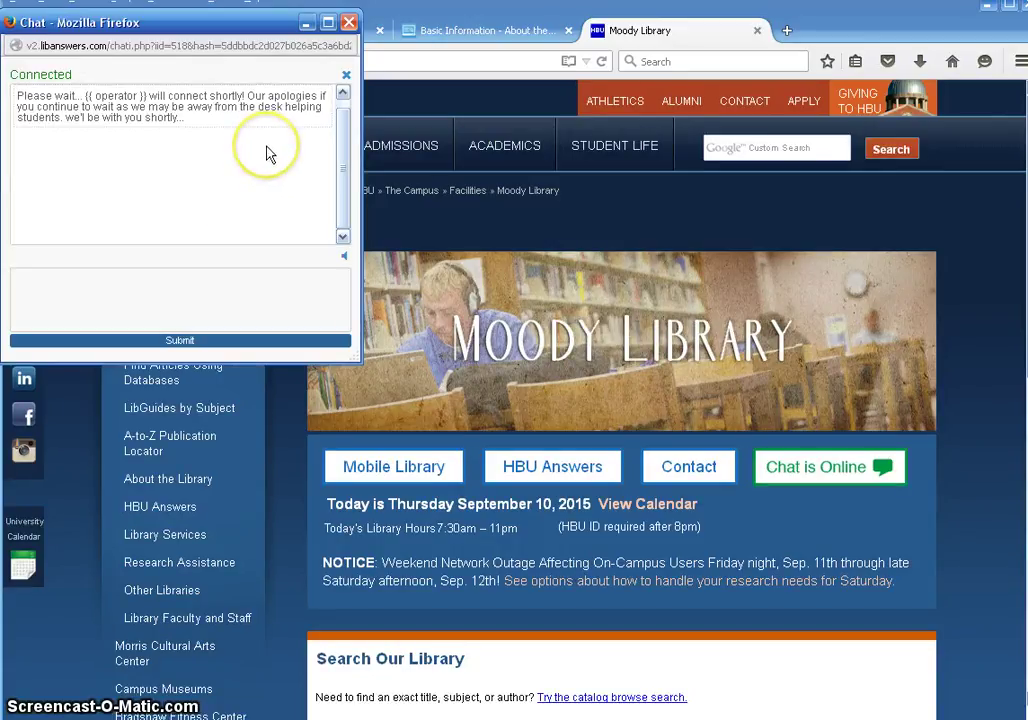
pyautogui.click(272, 288)
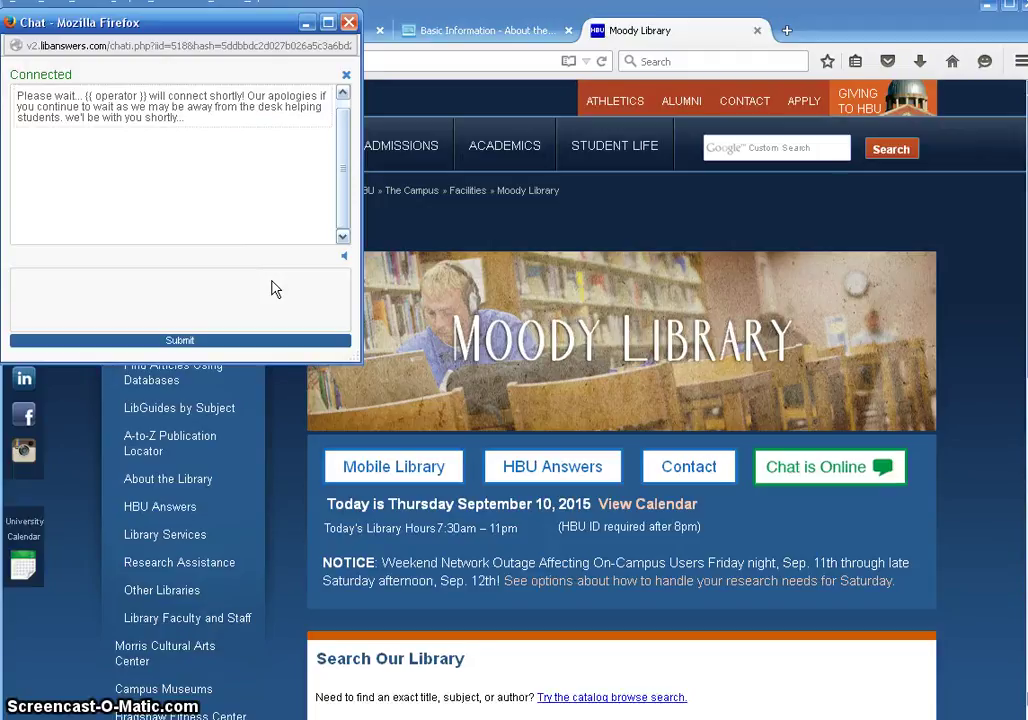
pyautogui.click(287, 288)
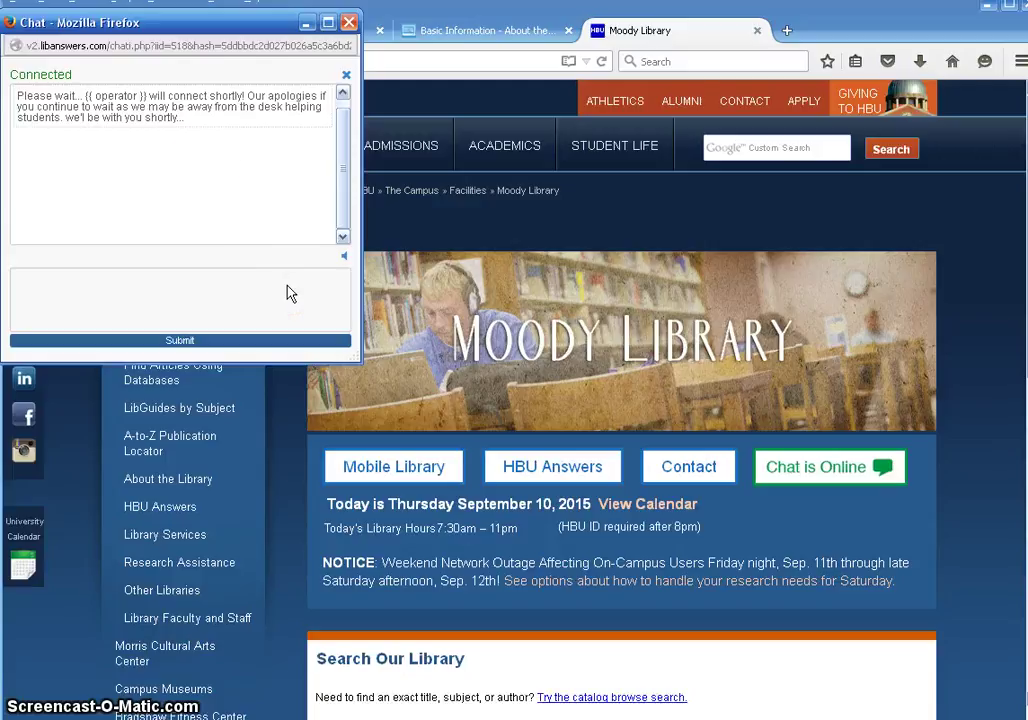
pyautogui.click(199, 156)
pyautogui.click(204, 310)
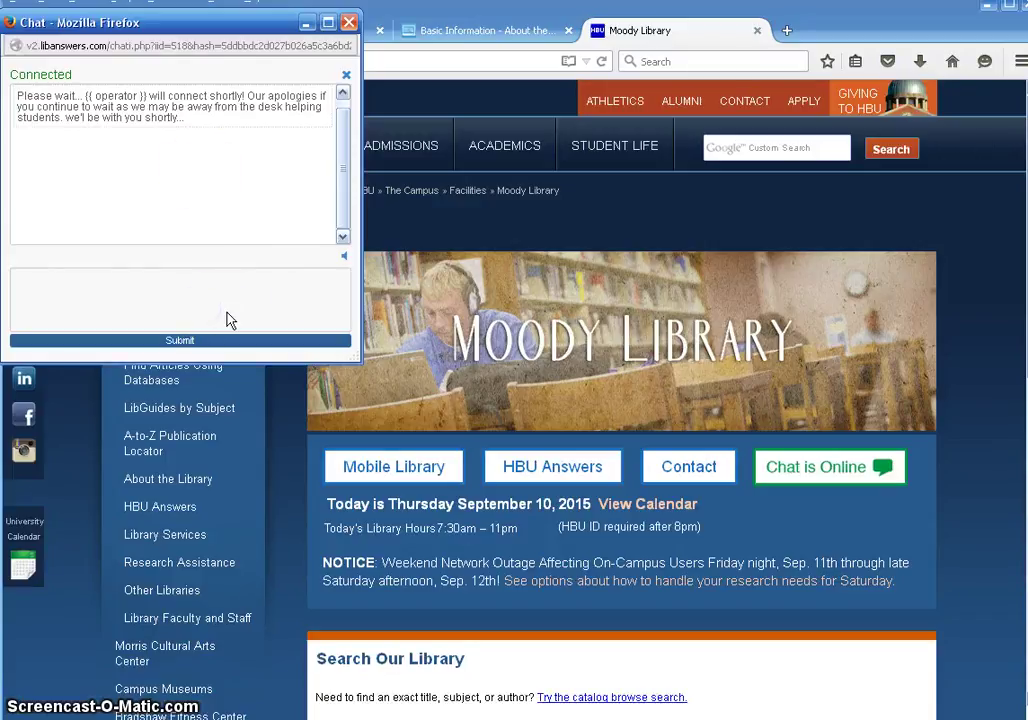
pyautogui.click(167, 180)
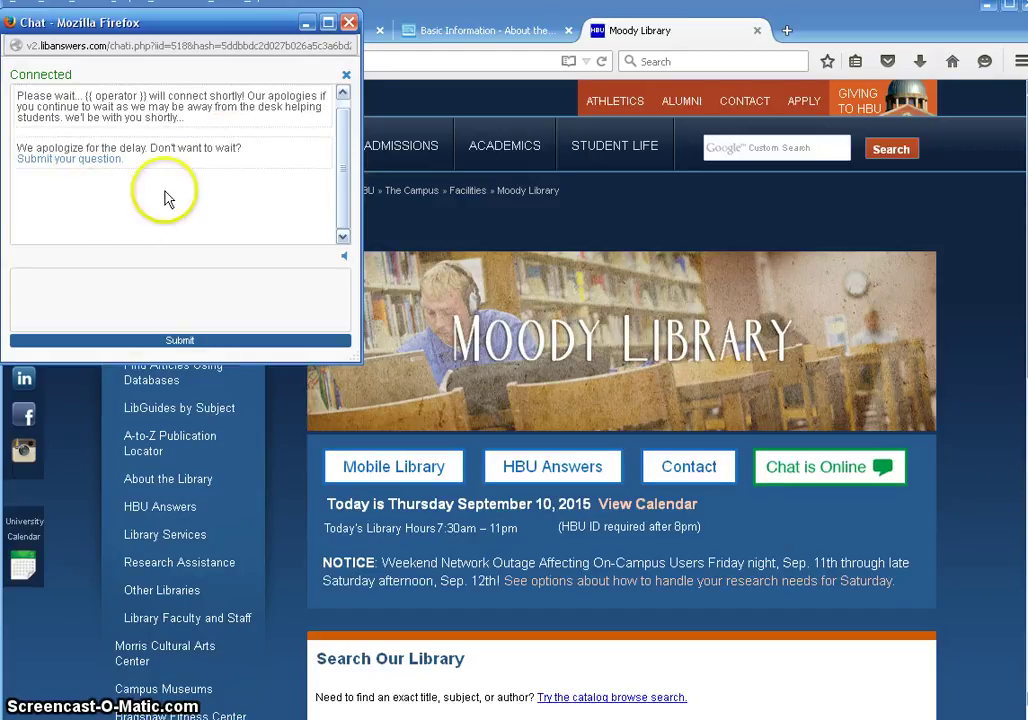
pyautogui.click(136, 197)
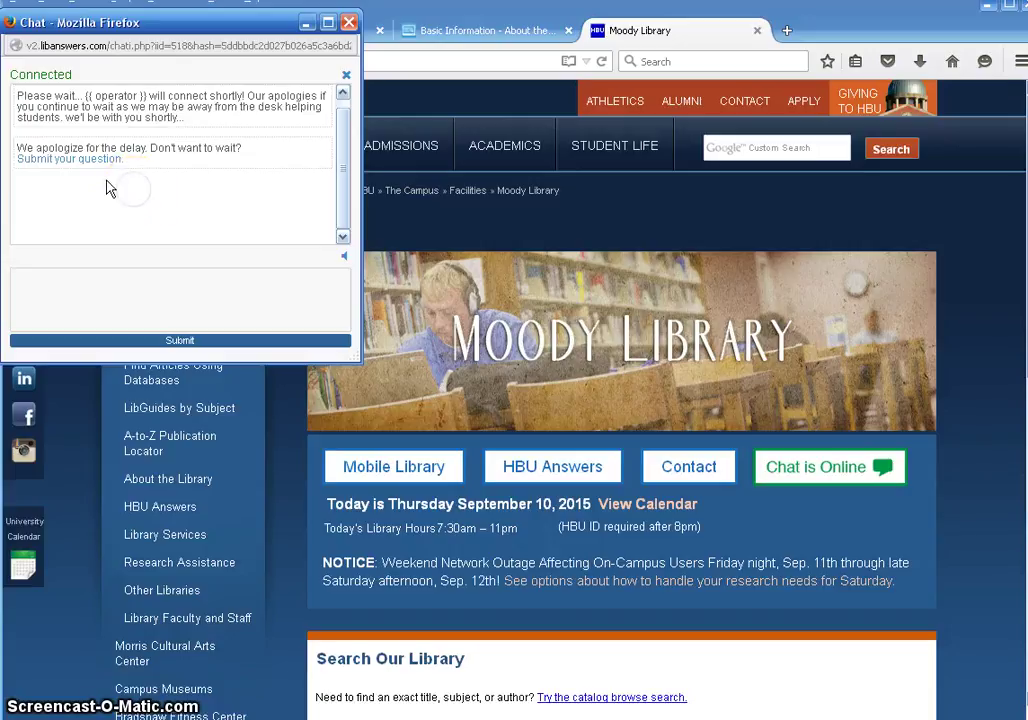
pyautogui.click(242, 286)
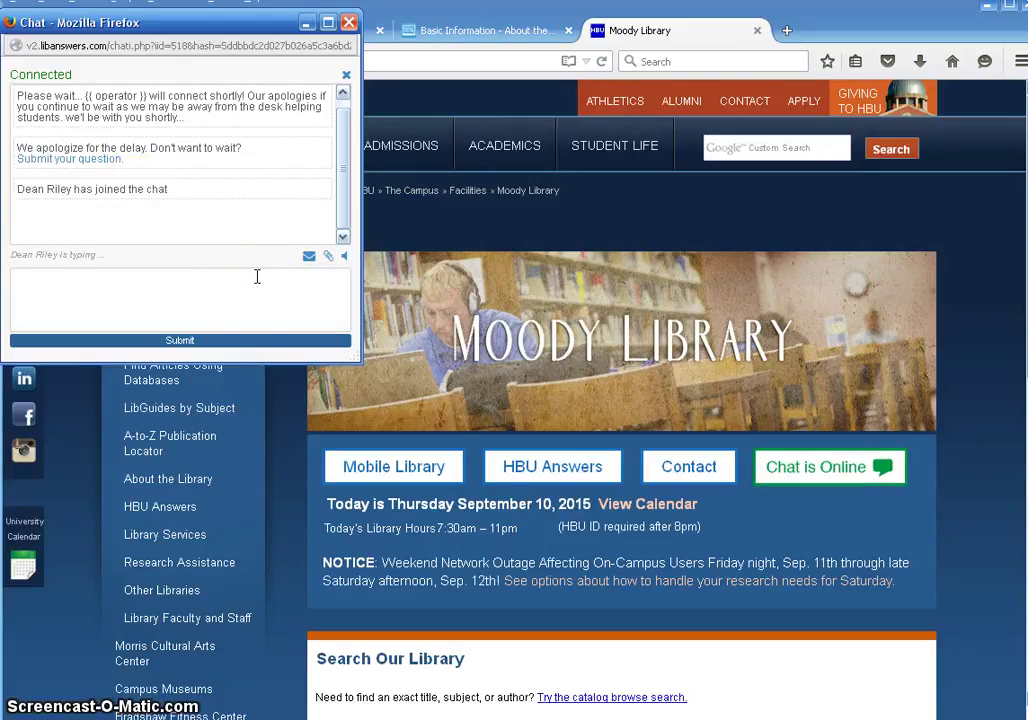
# Step: Reply 'Awesome', then send 'I am making a video to demonstrate this CHAT option'
pyautogui.write('Awesome')
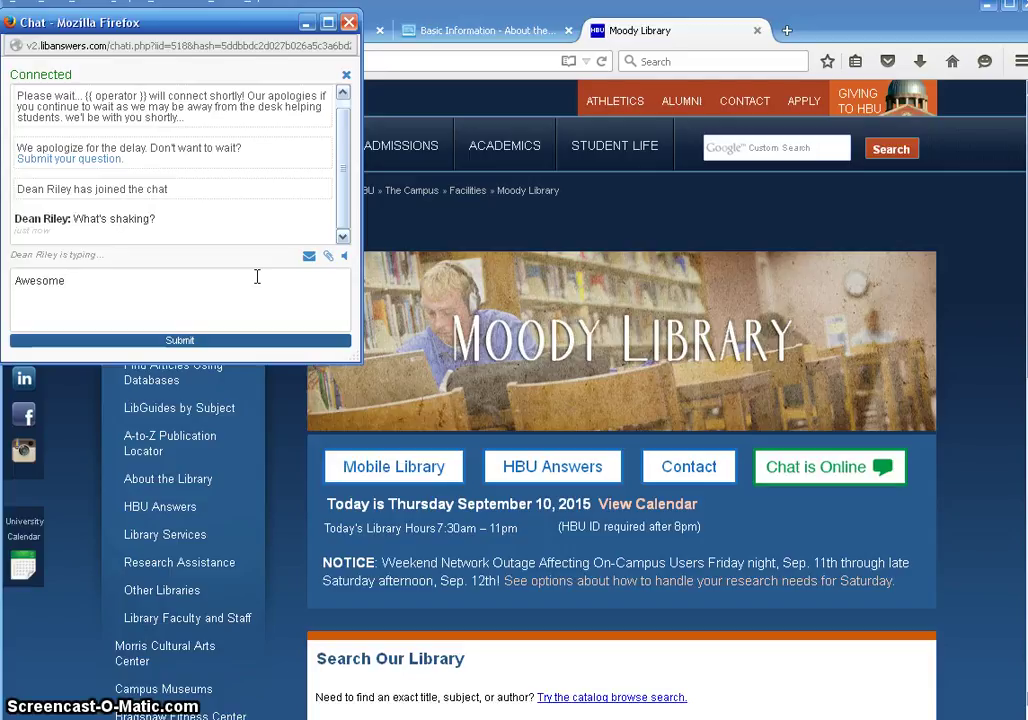
pyautogui.press('Return')
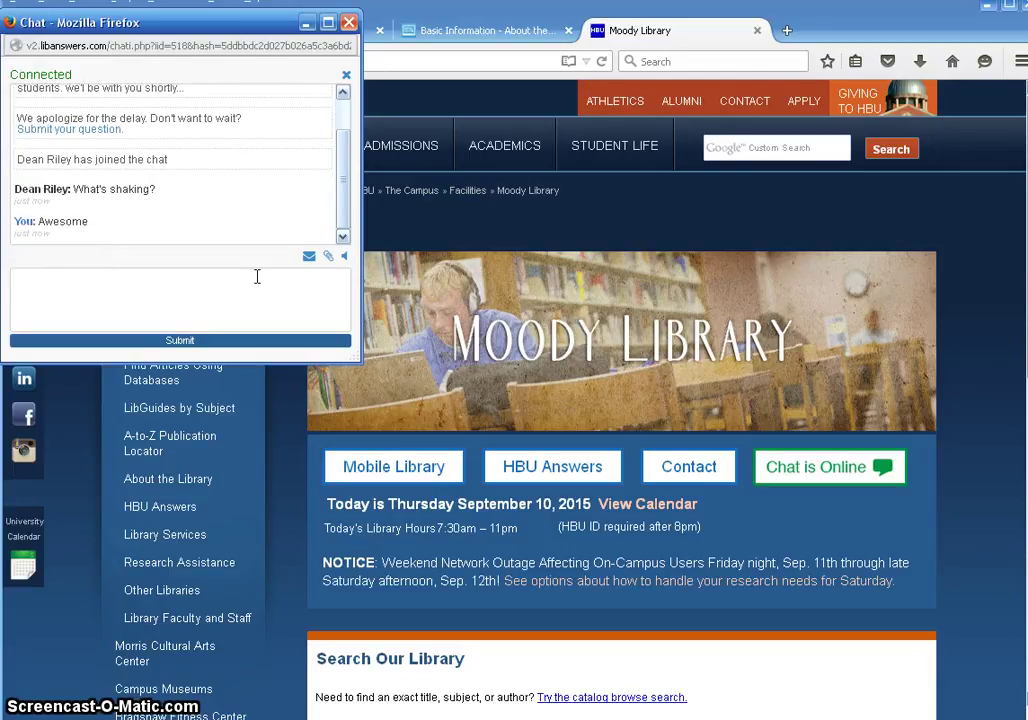
pyautogui.write('I am making a video to ')
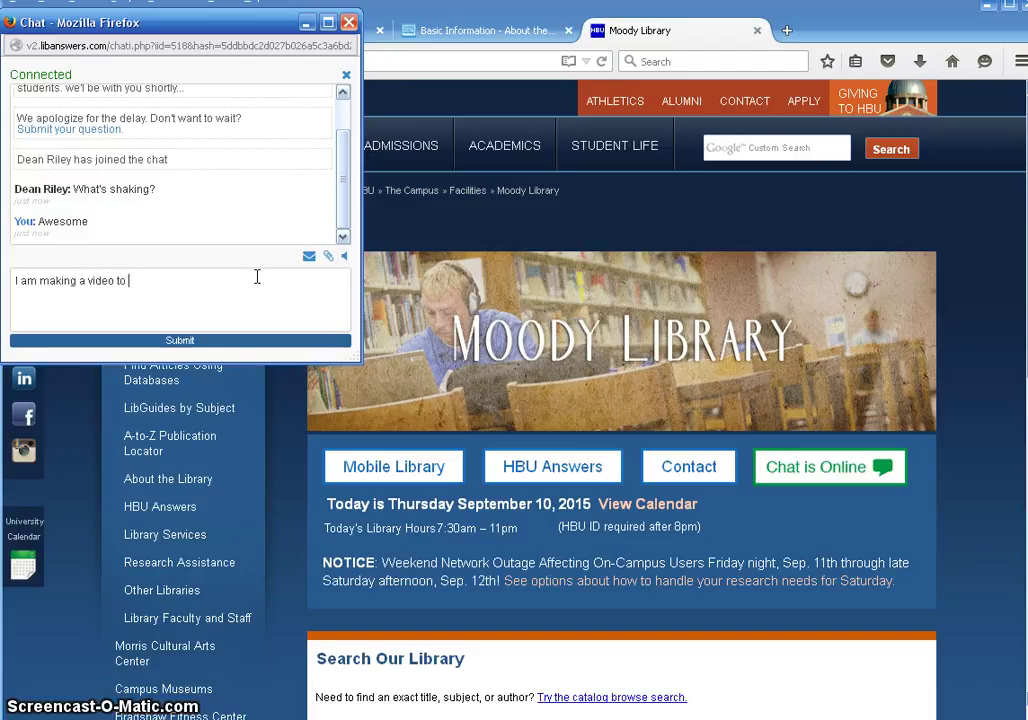
pyautogui.write('demonstrte')
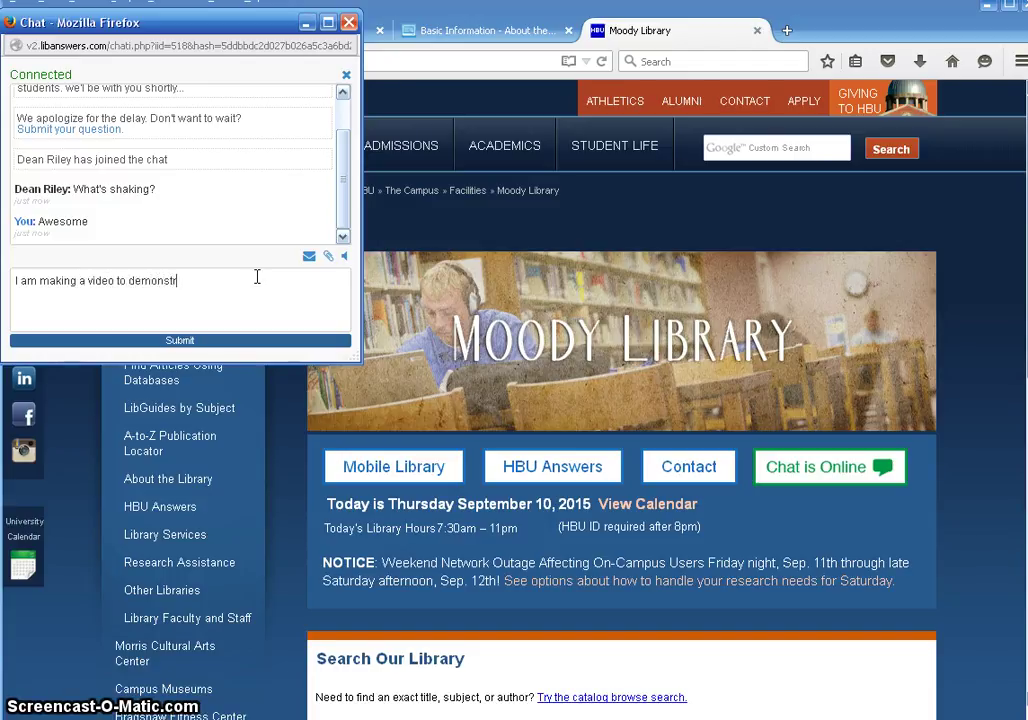
pyautogui.press('BackSpace')
pyautogui.press('BackSpace')
pyautogui.write('ate this CHAT option')
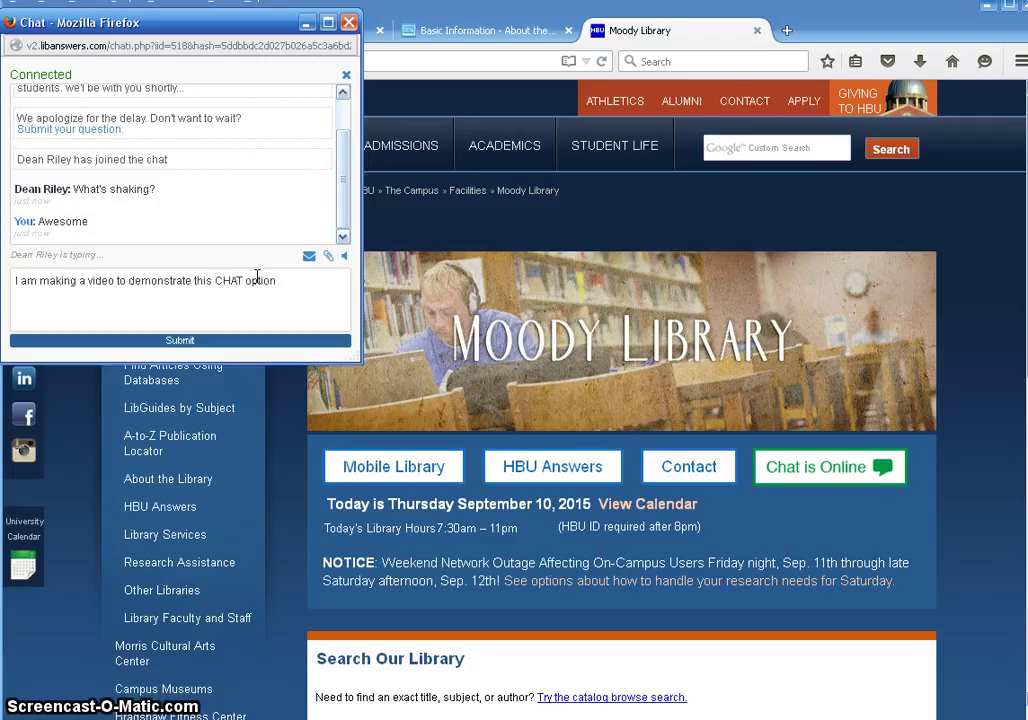
pyautogui.press('Return')
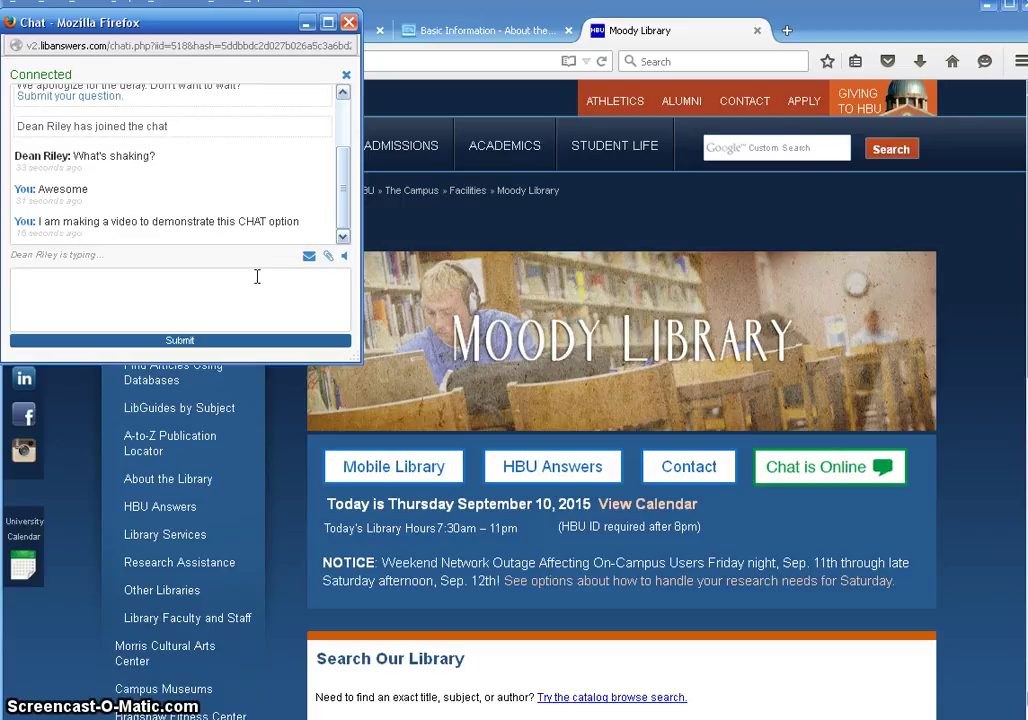
# Step: Ask 'Is the LibStu Printer working this evening?' and then send 'Yes your chat is'
pyautogui.write('Are the')
pyautogui.press('BackSpace')
pyautogui.press('BackSpace')
pyautogui.press('BackSpace')
pyautogui.press('BackSpace')
pyautogui.press('BackSpace')
pyautogui.press('BackSpace')
pyautogui.press('BackSpace')
pyautogui.press('BackSpace')
pyautogui.write('Is the LibStu Printer working ')
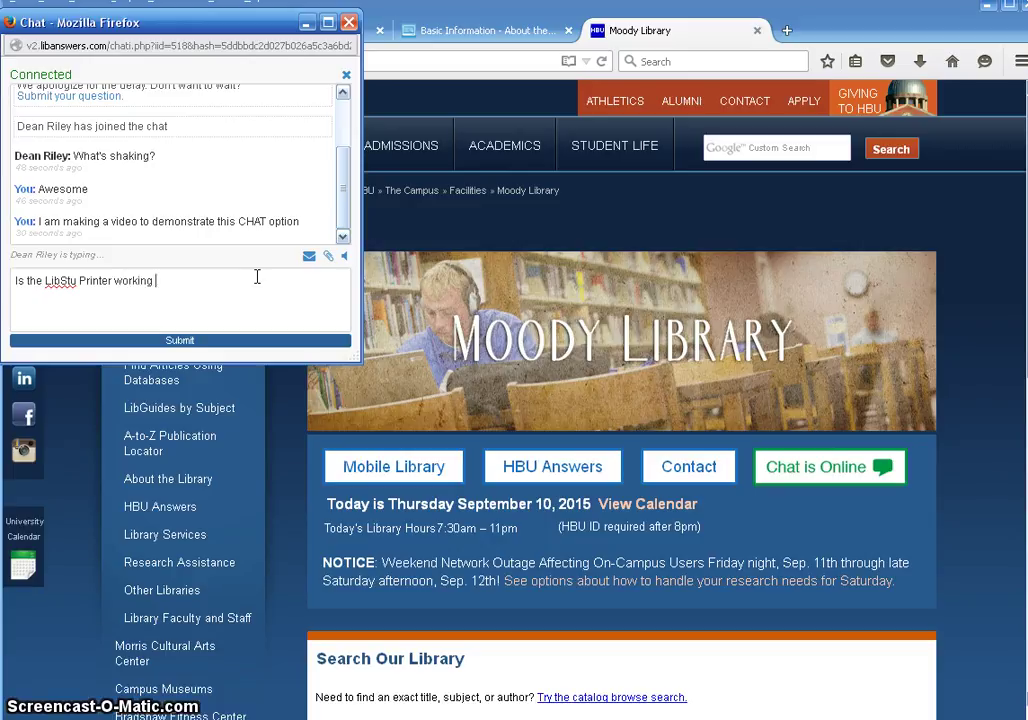
pyautogui.write('this evening?')
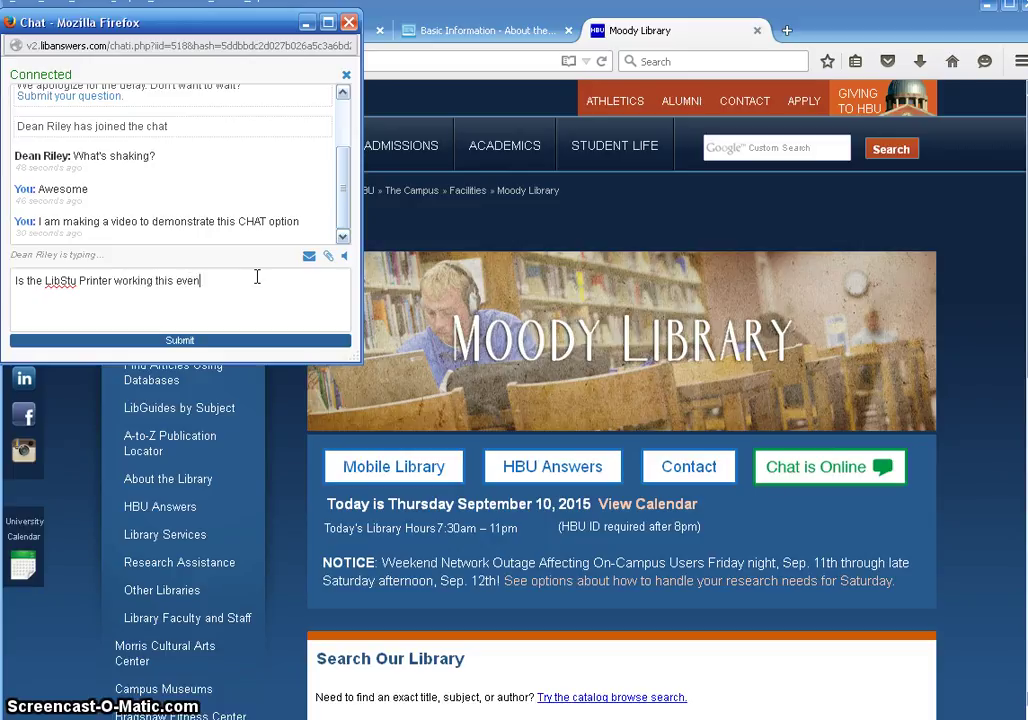
pyautogui.press('Return')
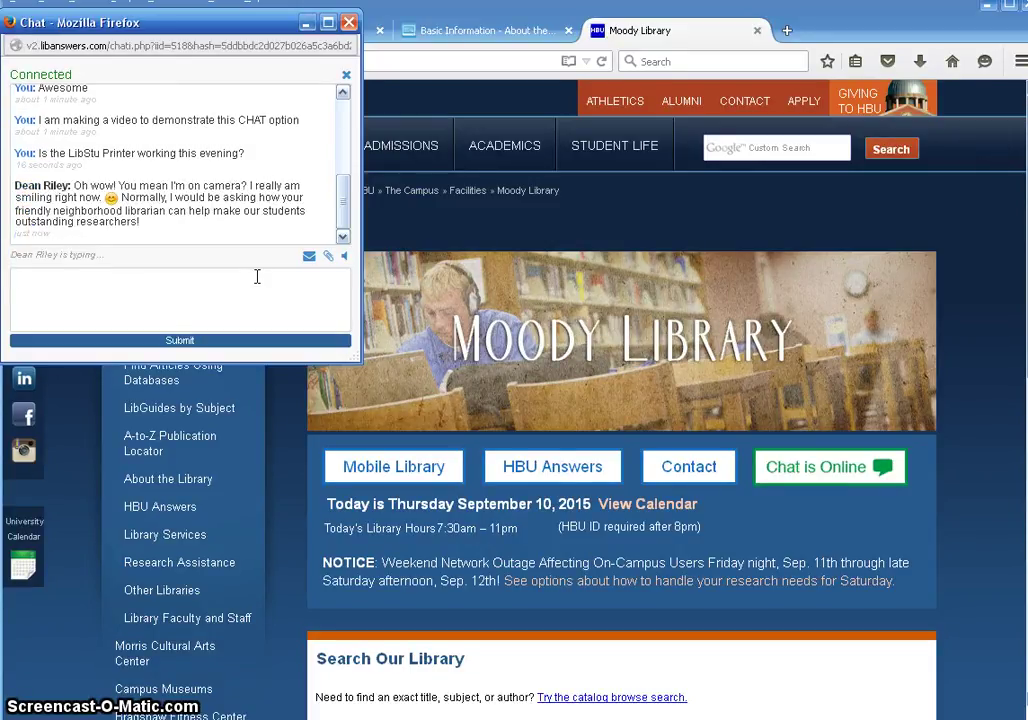
pyautogui.write('Yes your chat is')
pyautogui.press('Return')
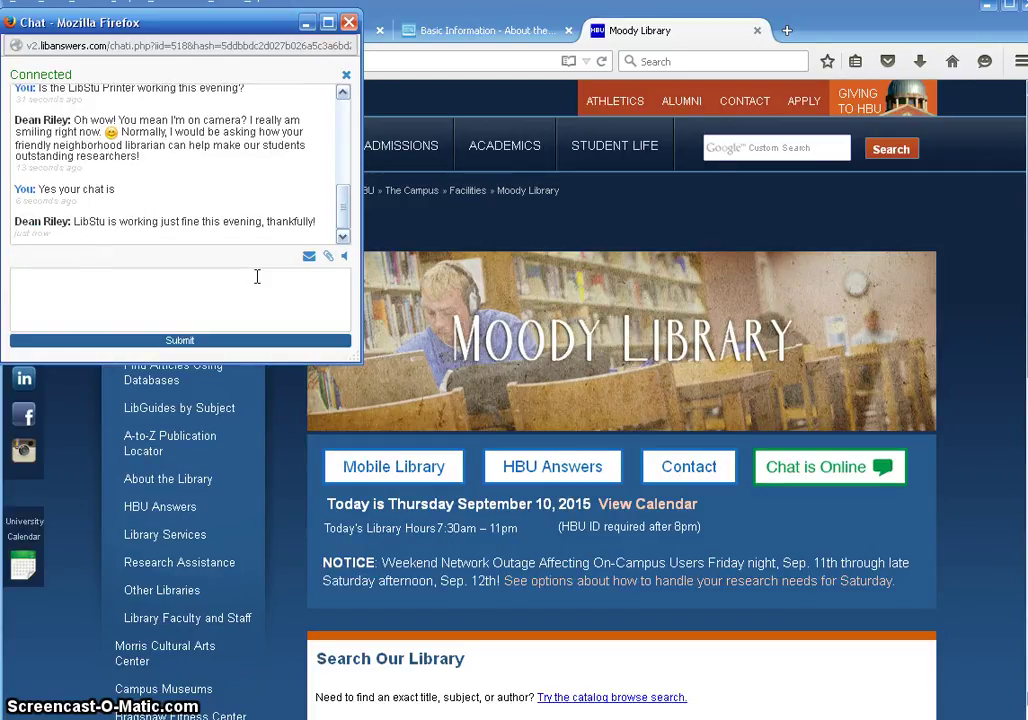
# Step: Send 'HAHA LOL X12', then follow up with 'times 12 or to the MAX'
pyautogui.write('HAHA LO')
pyautogui.write('L')
pyautogui.write(' X')
pyautogui.write('D')
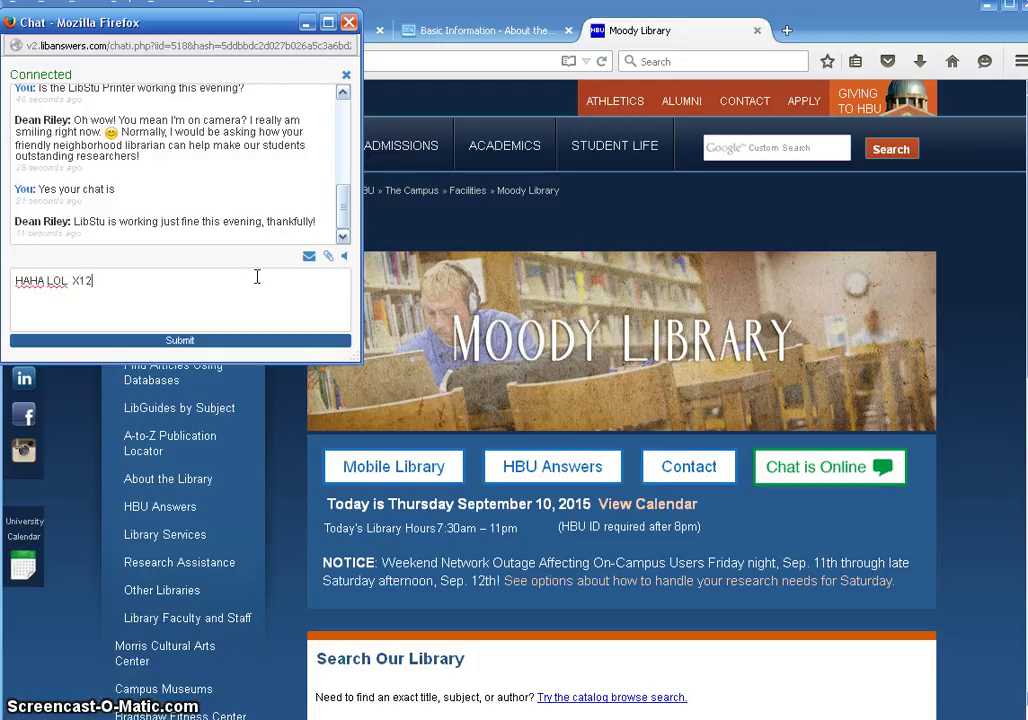
pyautogui.press('Return')
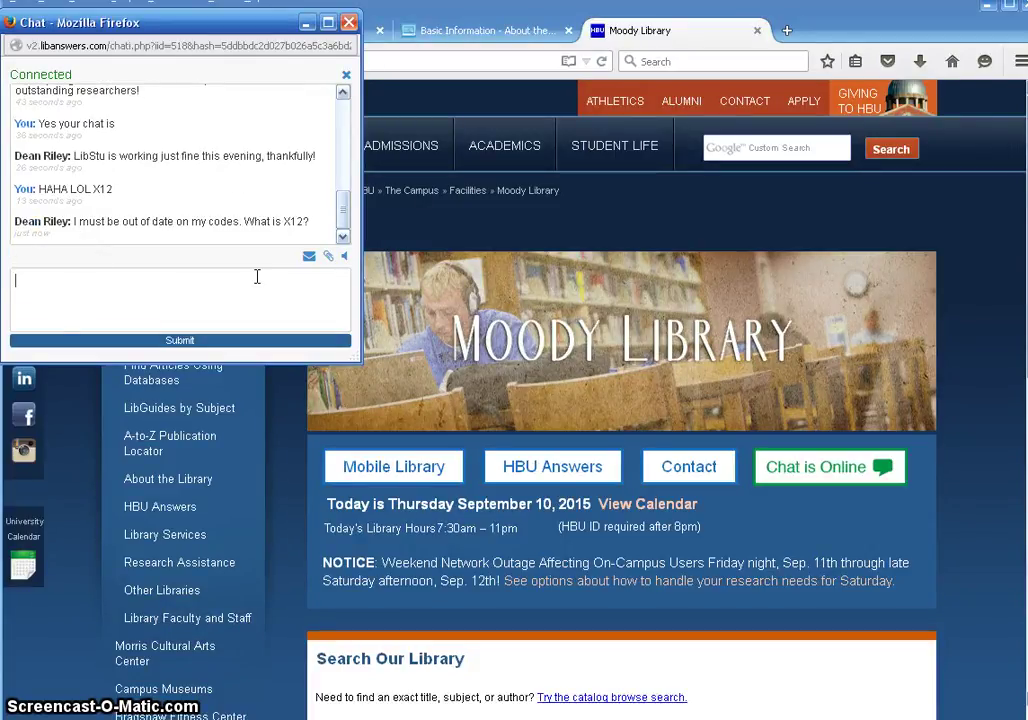
pyautogui.write('times 12')
pyautogui.write('or to the ')
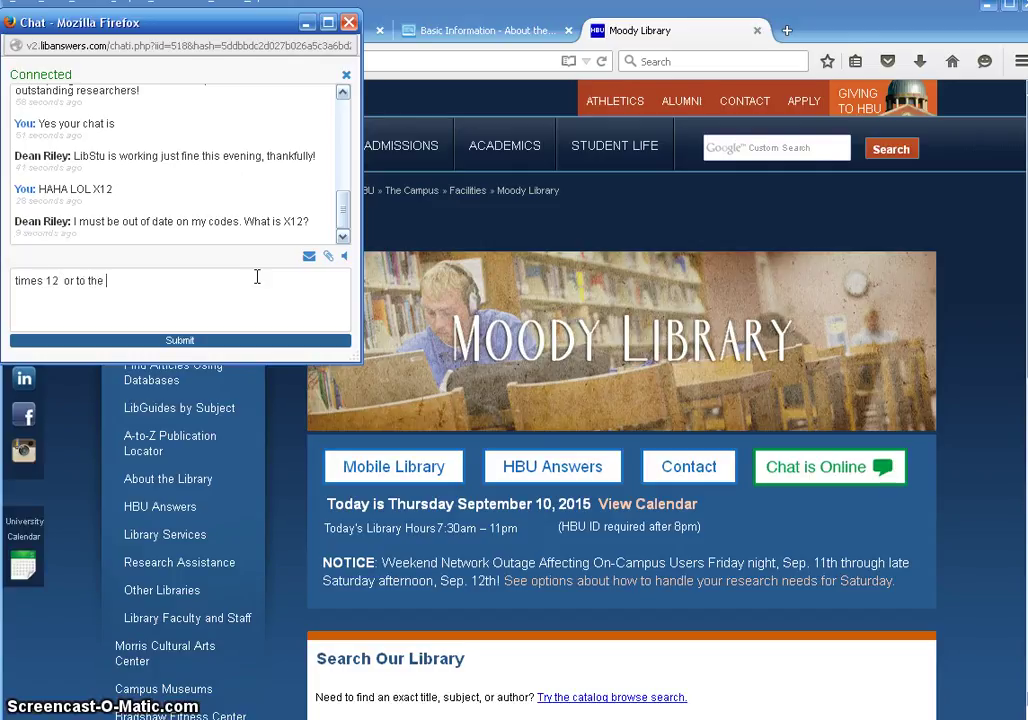
pyautogui.write('MAX')
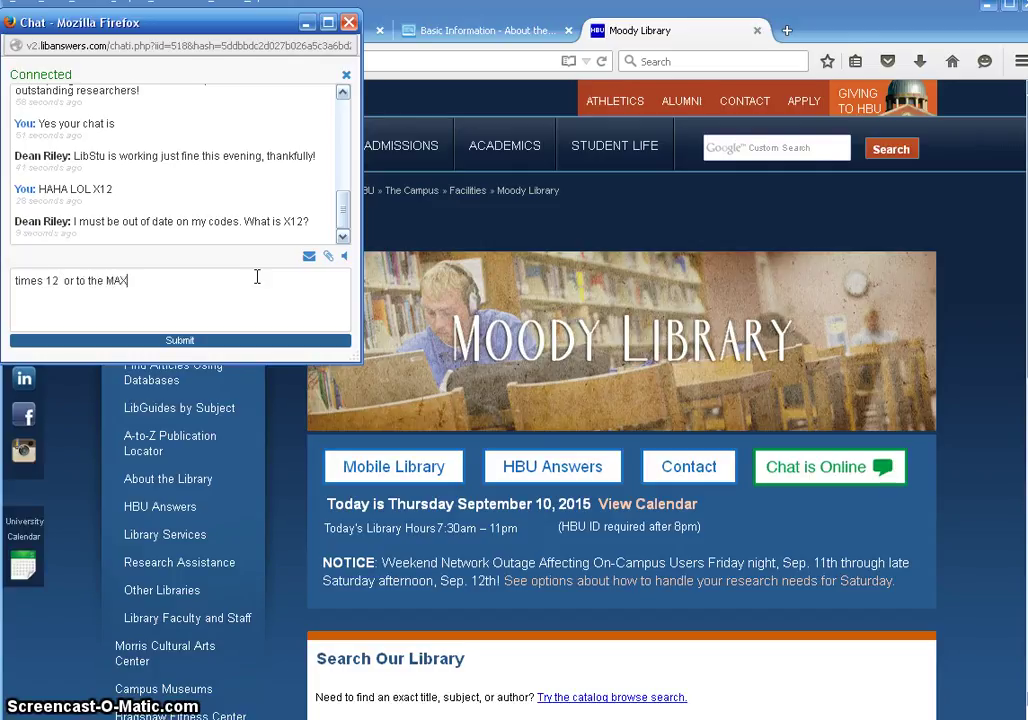
pyautogui.press('Return')
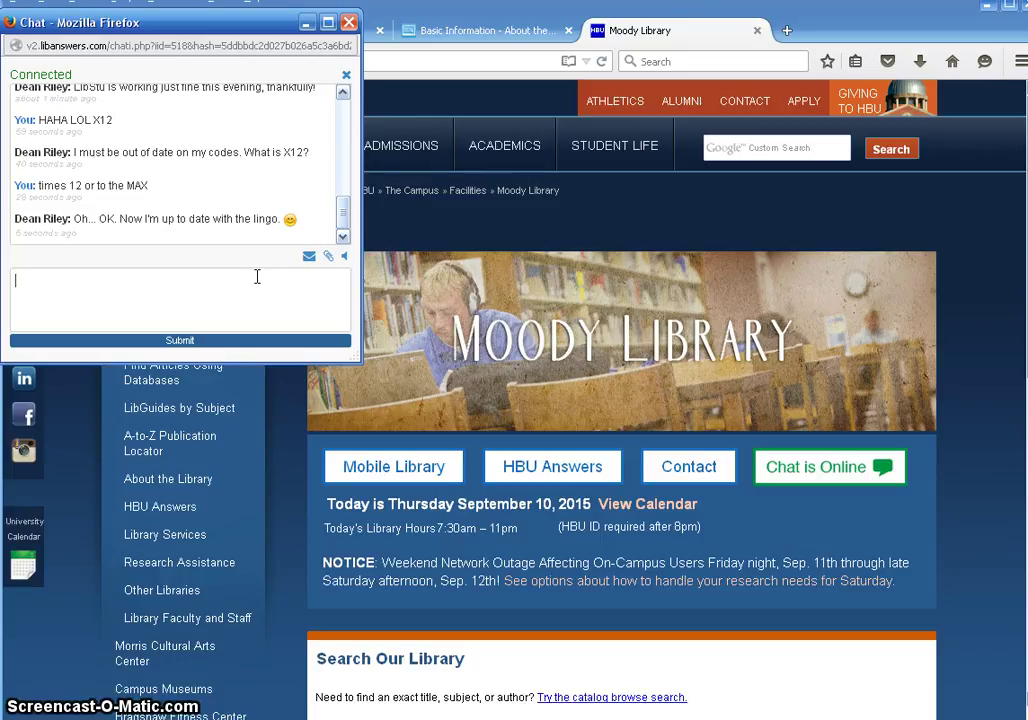
# Step: Say you are leaving and will post this for the students this evening, then send 'bye and thanks'
pyautogui.write('Okay I am leaving and will p')
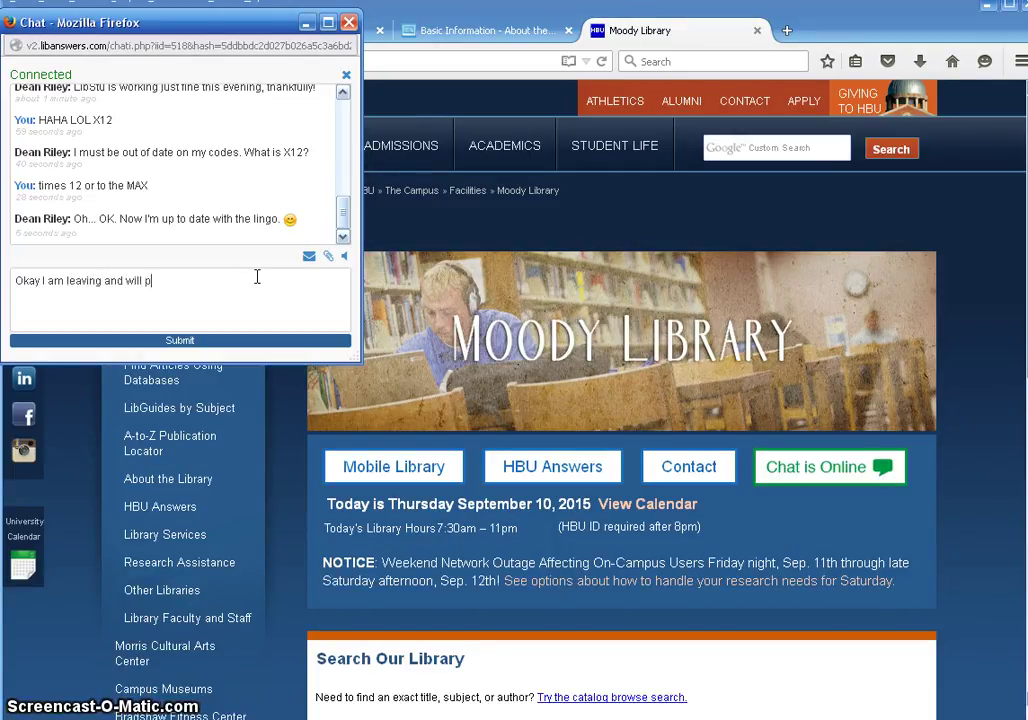
pyautogui.write('ost this t')
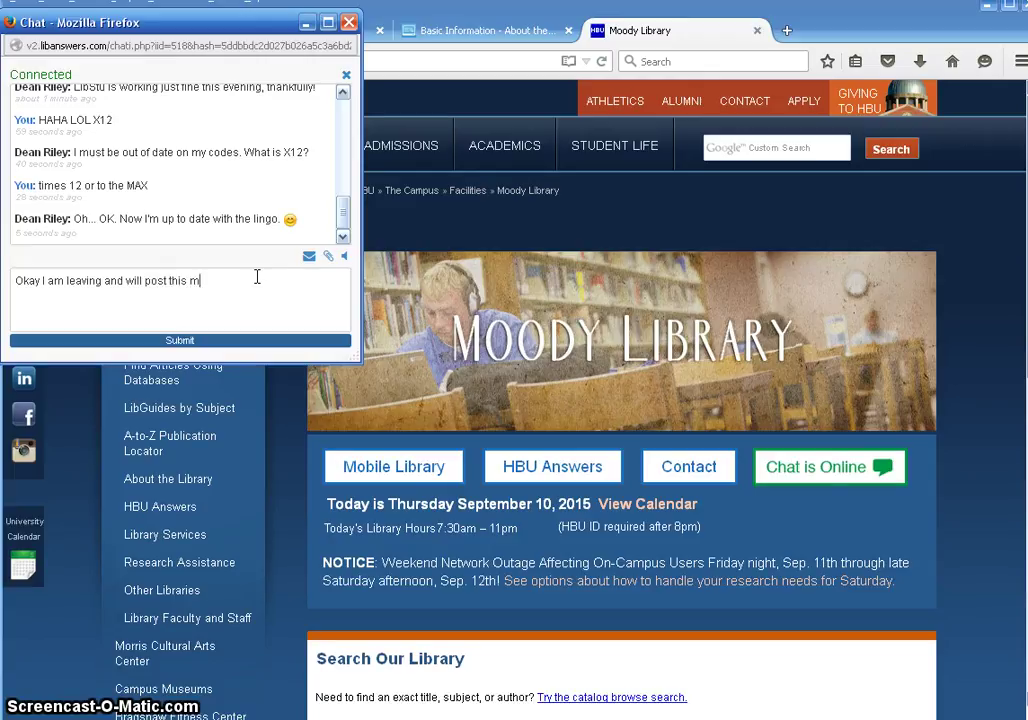
pyautogui.write('or the students this en')
pyautogui.press('BackSpace')
pyautogui.write('vening.')
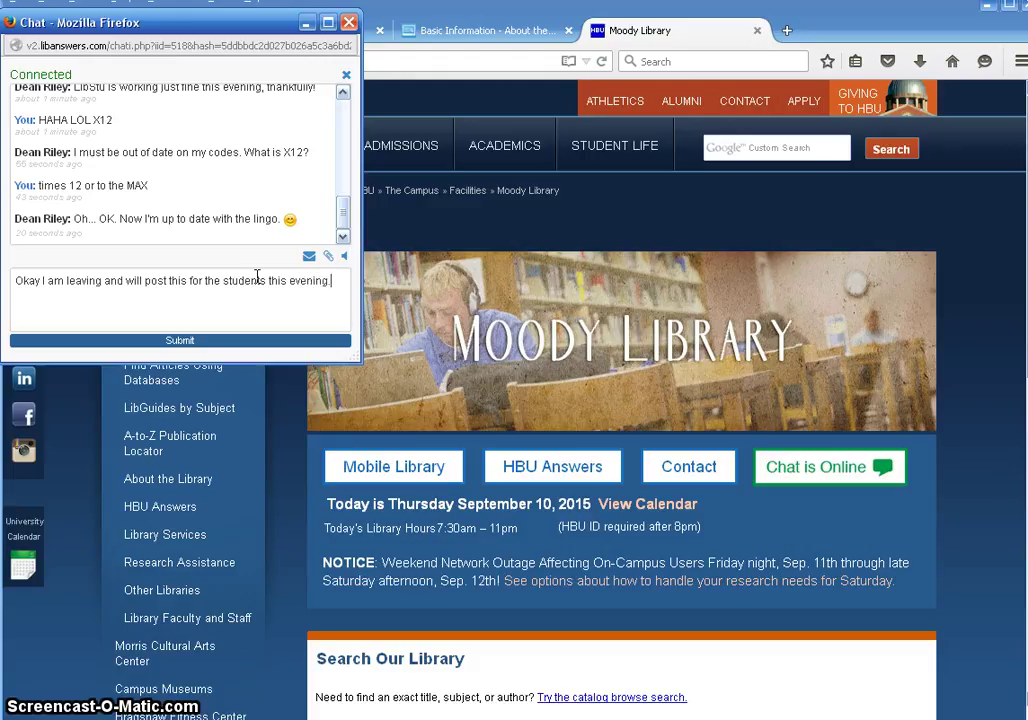
pyautogui.press('Return')
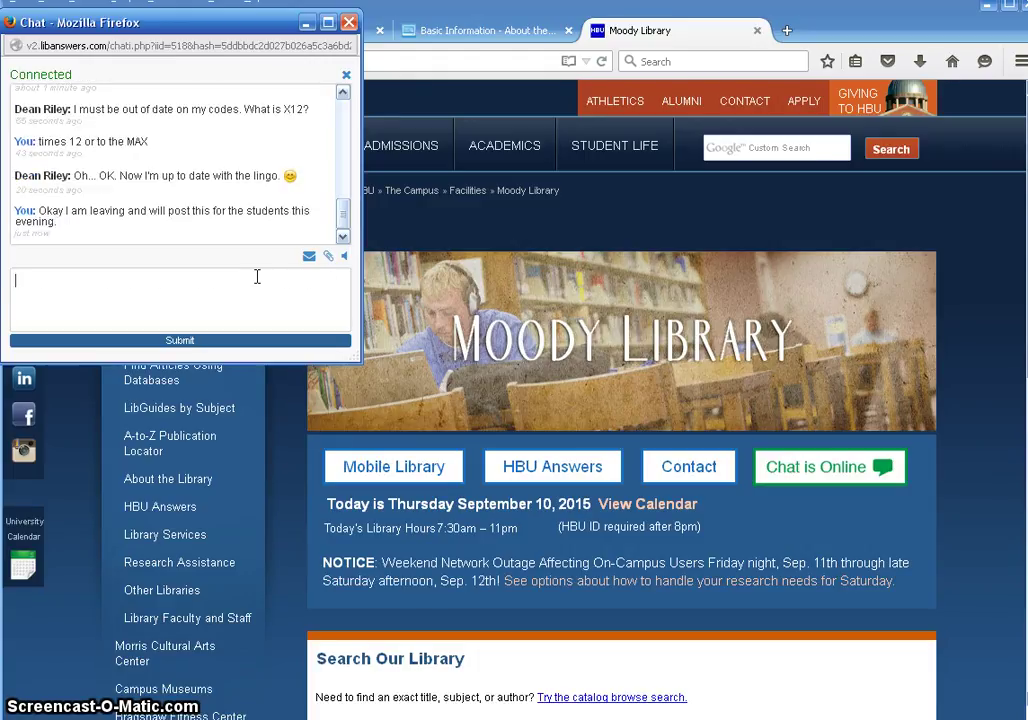
pyautogui.write('bye an')
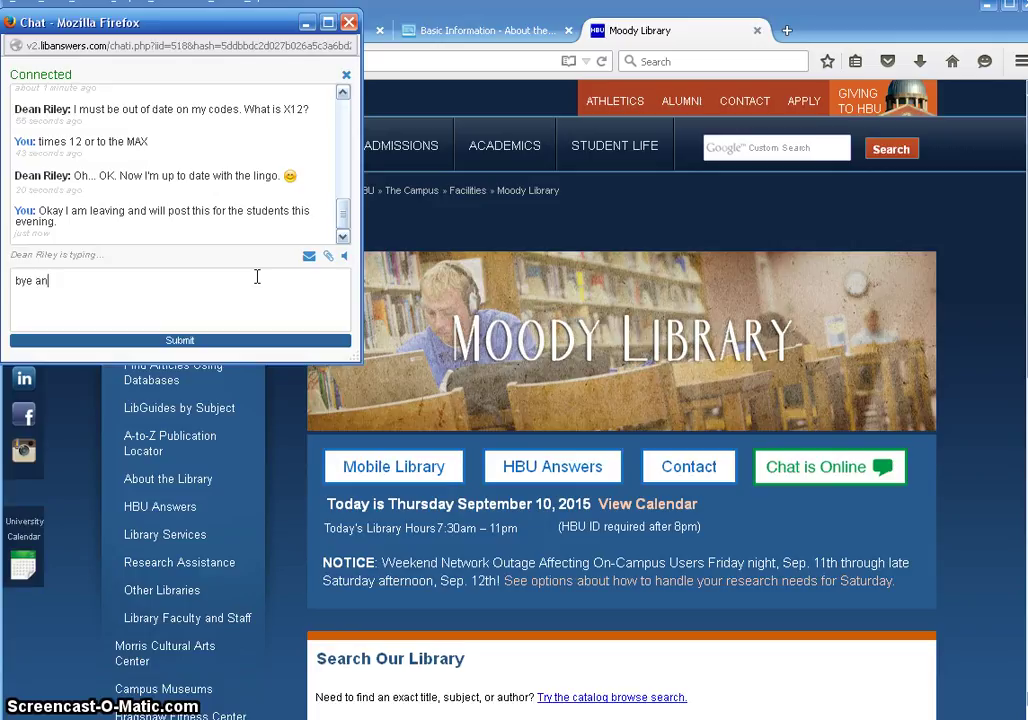
pyautogui.write('d thanks')
pyautogui.press('Return')
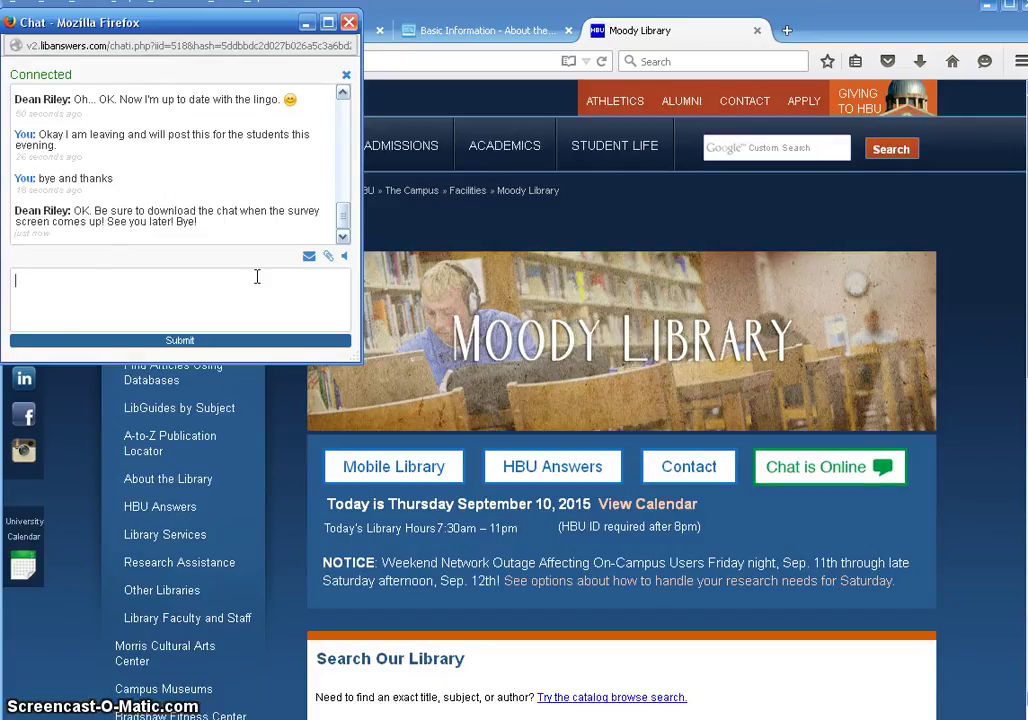
# Step: Answer the librarian's download reminder with 'Okay will do.'
pyautogui.click(248, 286)
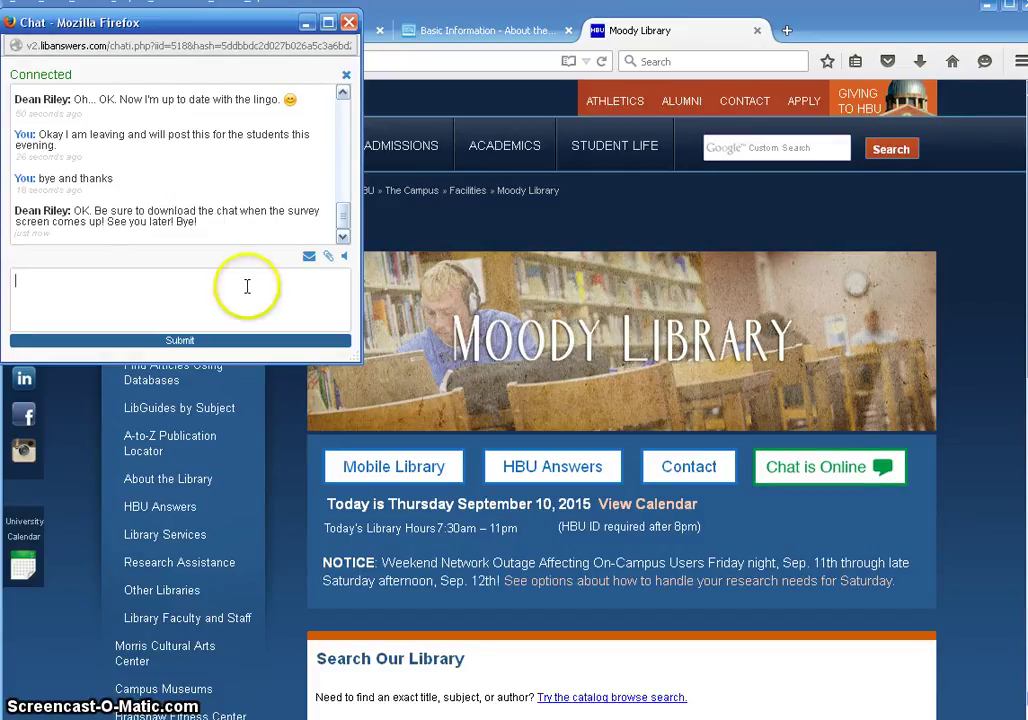
pyautogui.write('Okay will do.')
pyautogui.press('Return')
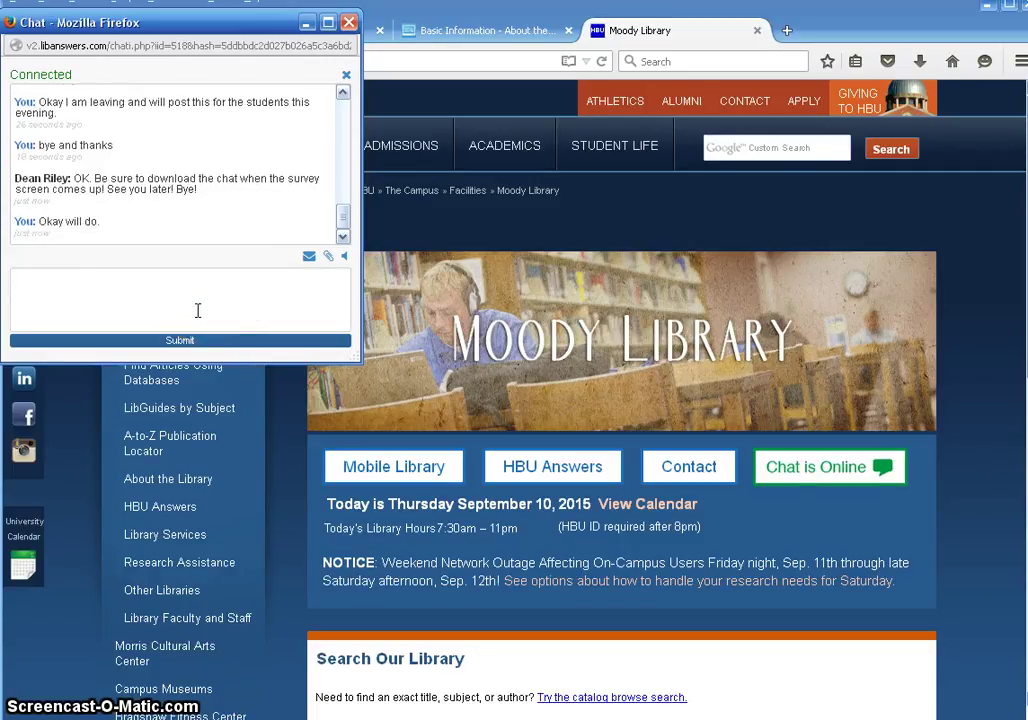
# Step: End the chat, rate it Great, and submit the comment 'awesome to have a quick response!'
pyautogui.click(348, 78)
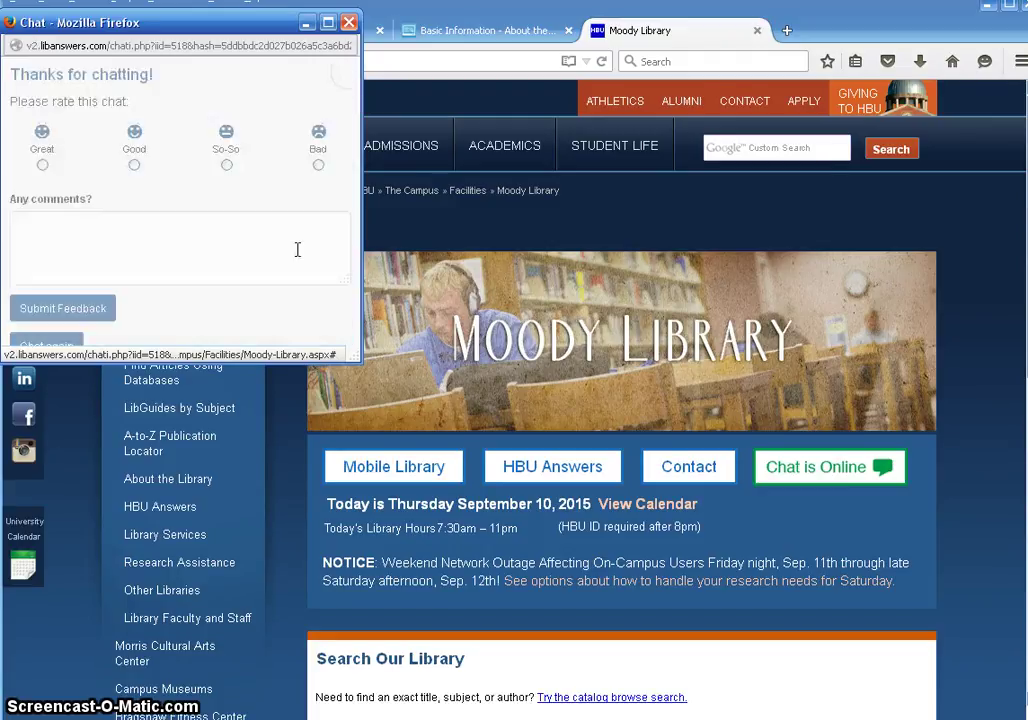
pyautogui.click(292, 268)
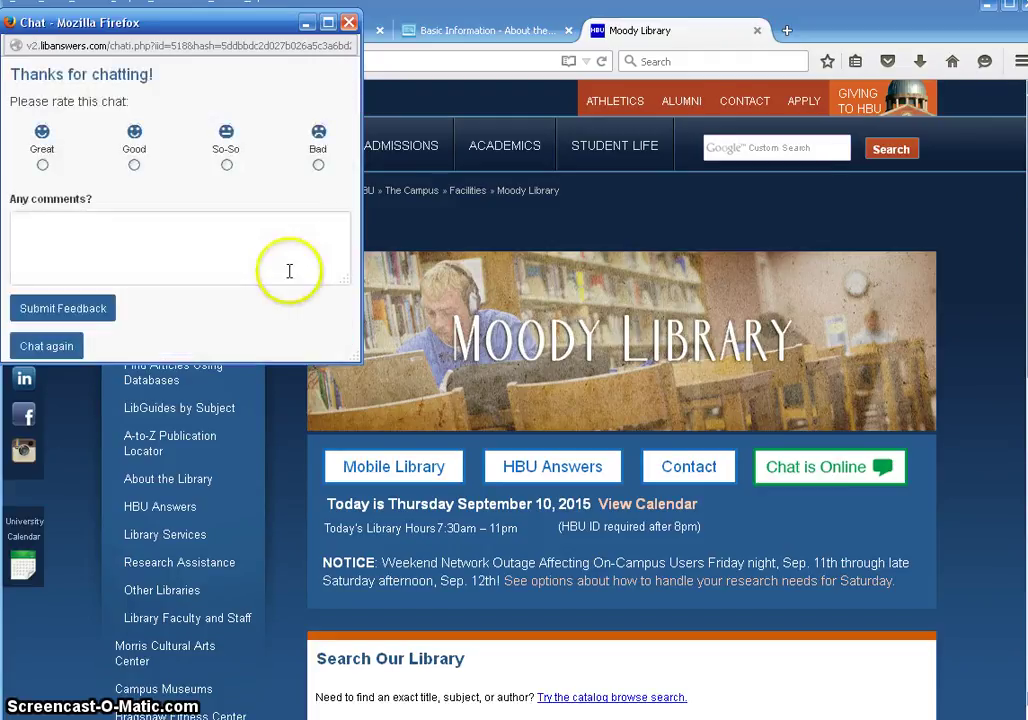
pyautogui.click(42, 166)
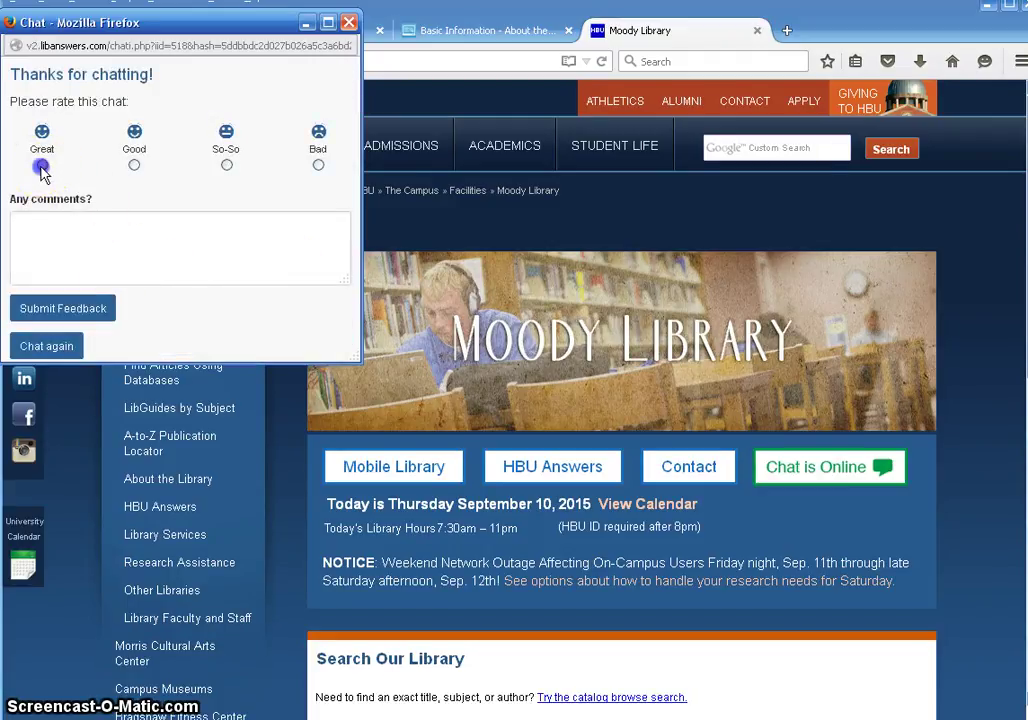
pyautogui.click(112, 234)
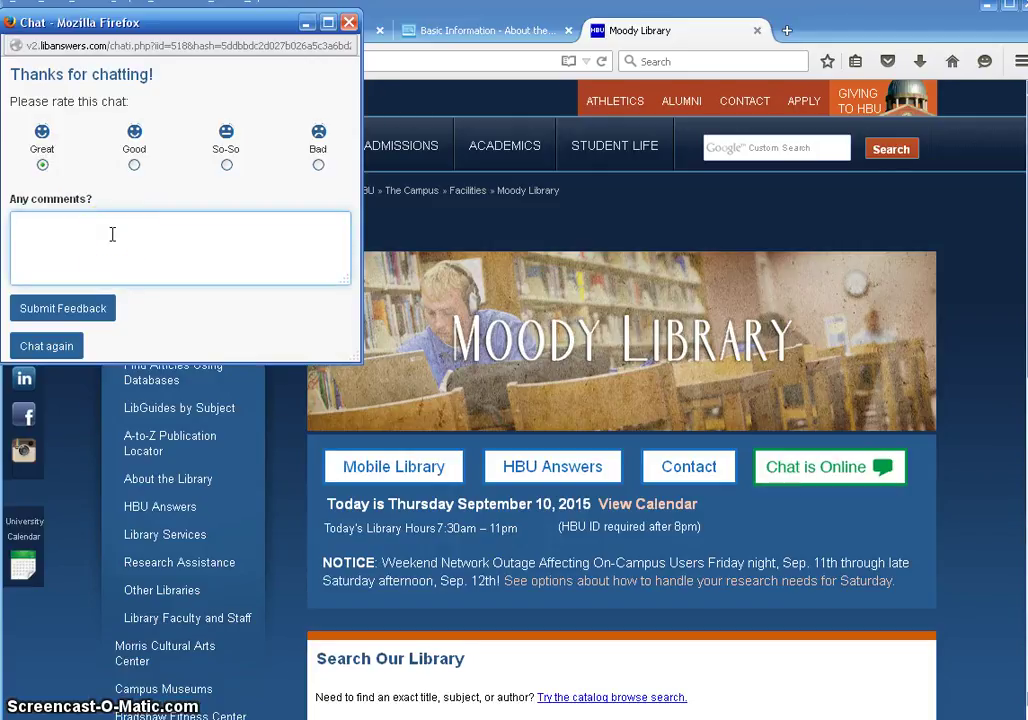
pyautogui.write('awesome to ha')
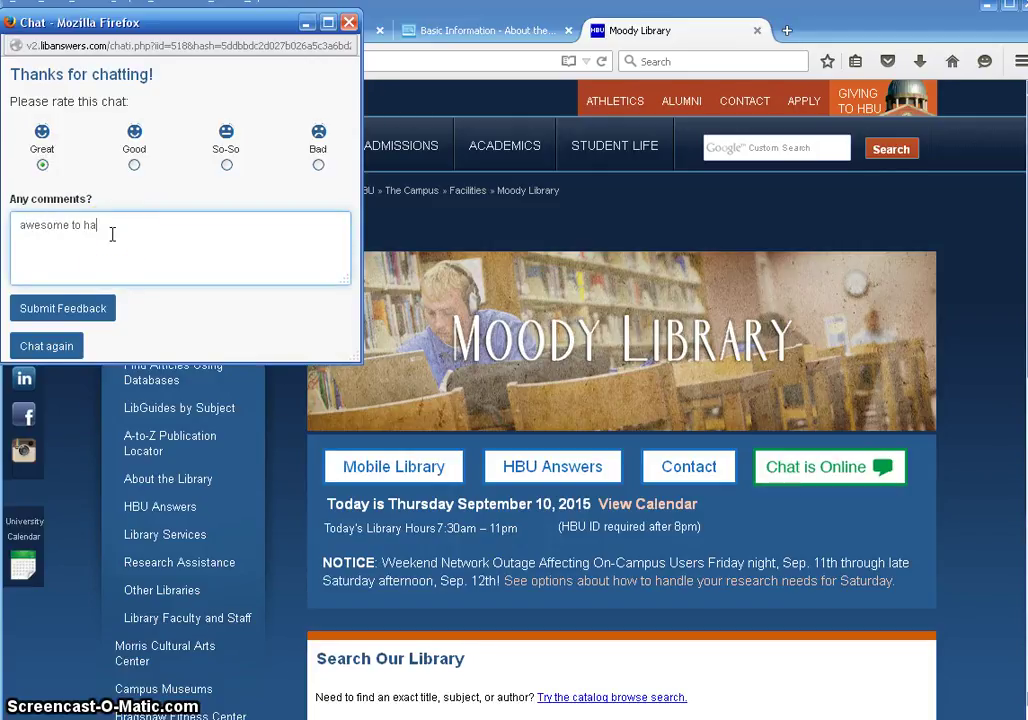
pyautogui.write('ve a quick response!')
pyautogui.click(95, 310)
pyautogui.click(98, 310)
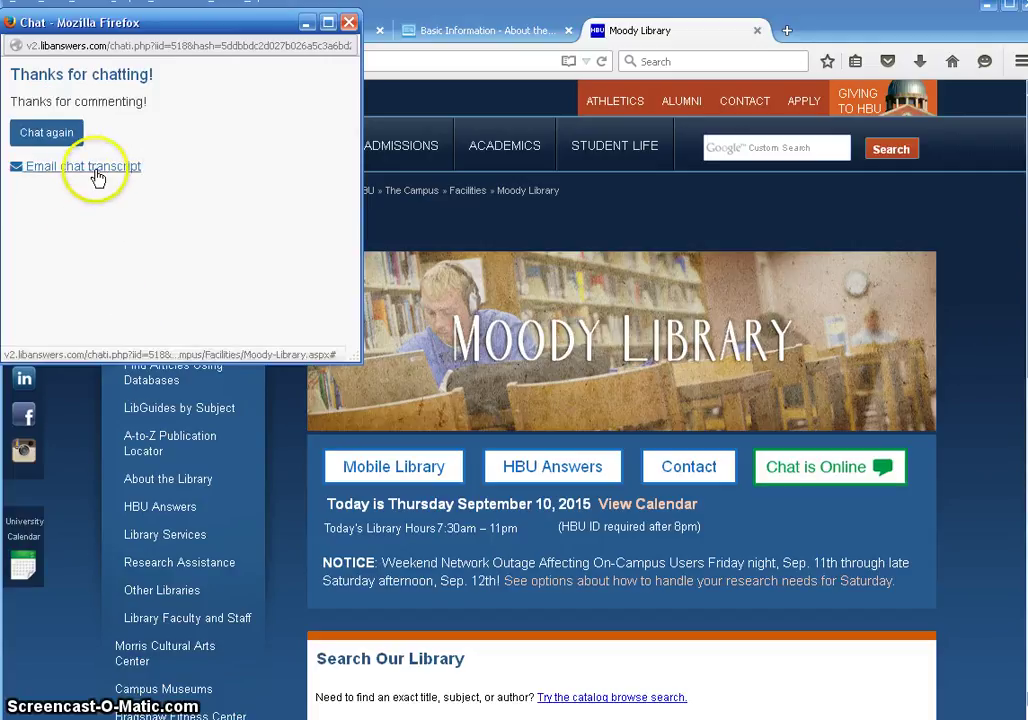
# Step: Email the chat transcript to your own address, then close the chat popup window
pyautogui.click(96, 170)
pyautogui.click(158, 167)
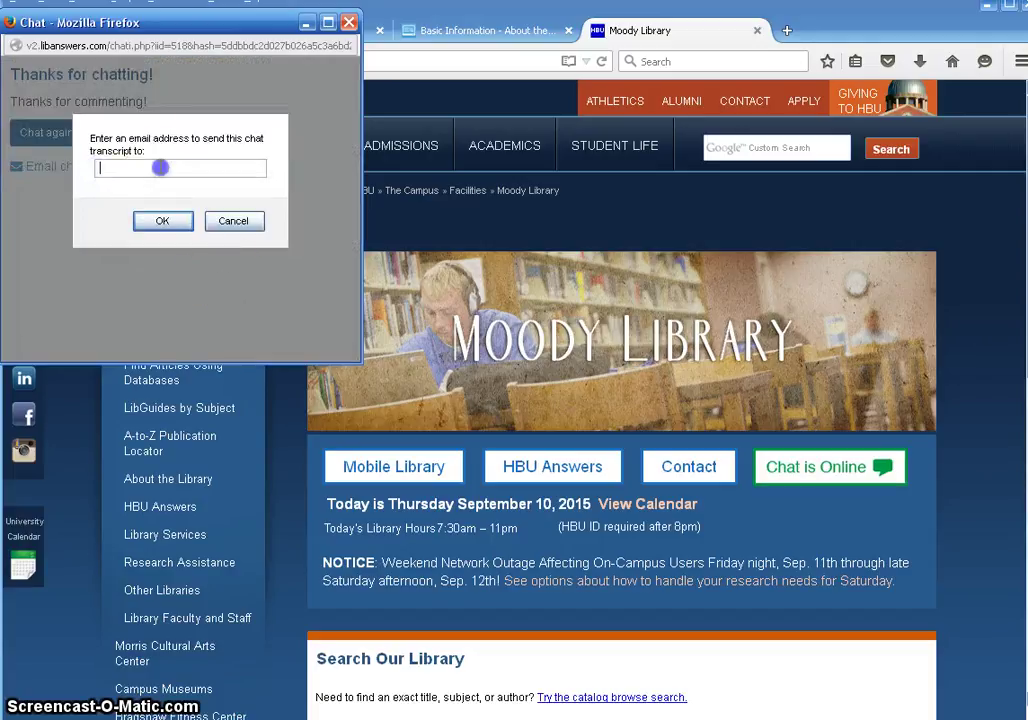
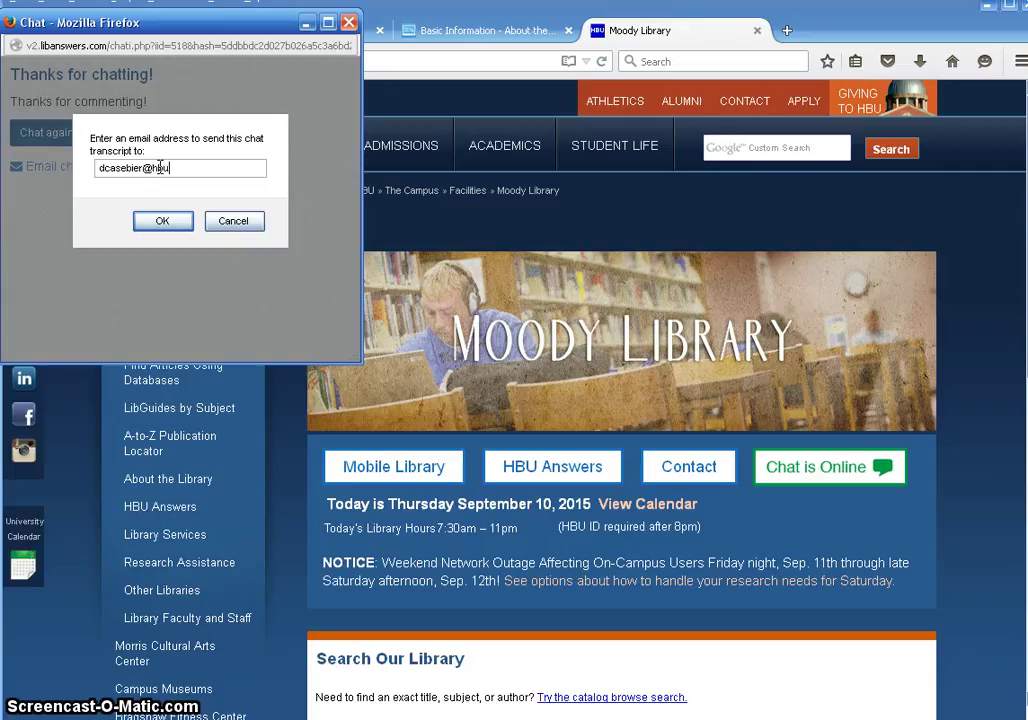
pyautogui.click(178, 223)
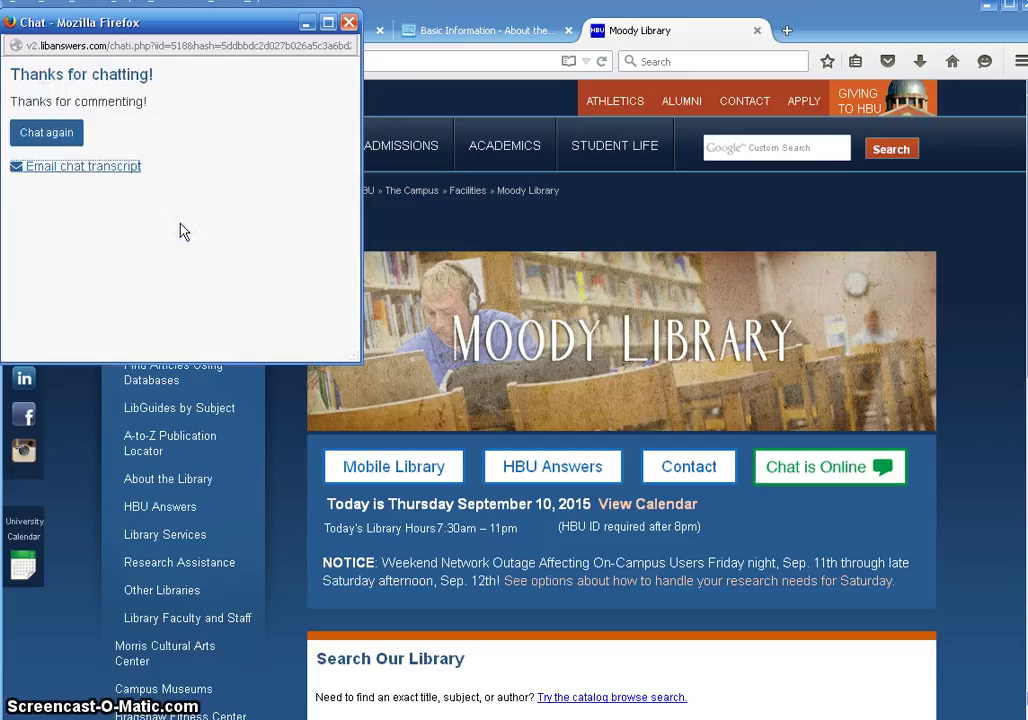
pyautogui.click(349, 22)
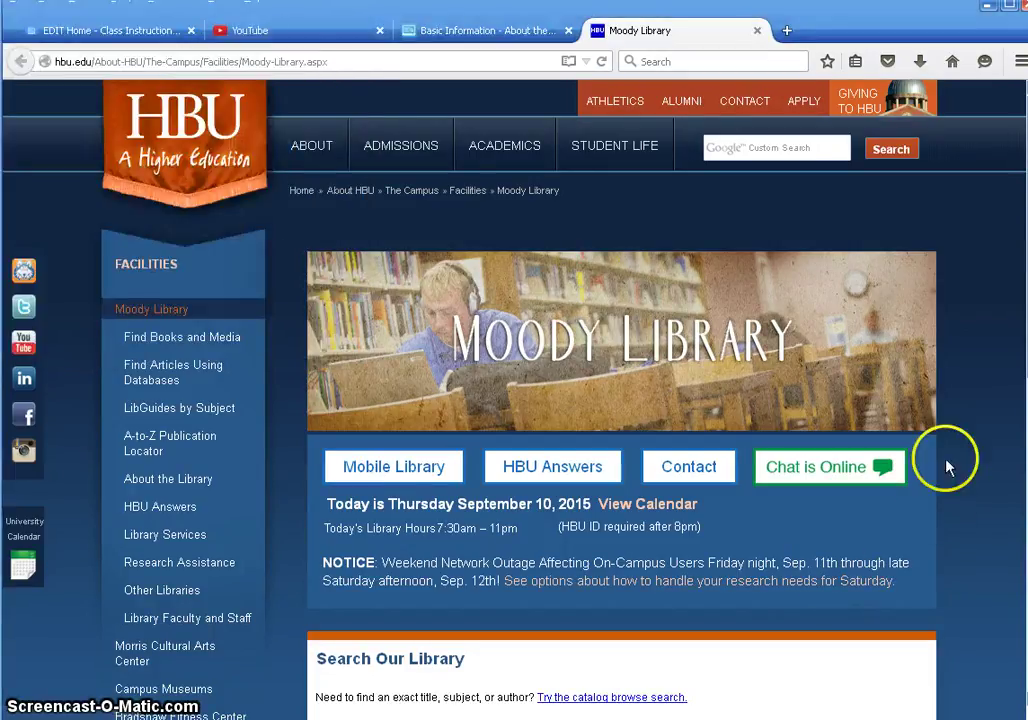